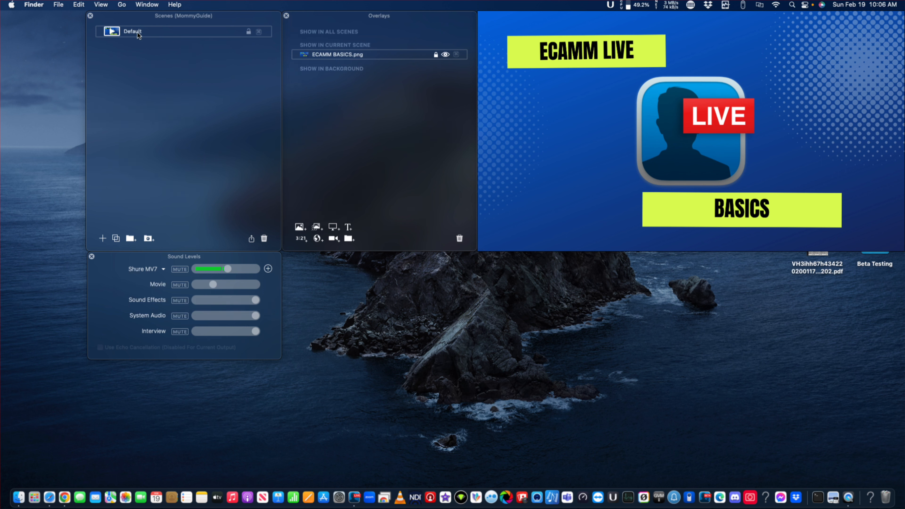
- Create a new scene named Main Cam
{"action": "mouse_move", "coordinate": [670, 34]}
{"action": "left_click", "coordinate": [150, 85]}
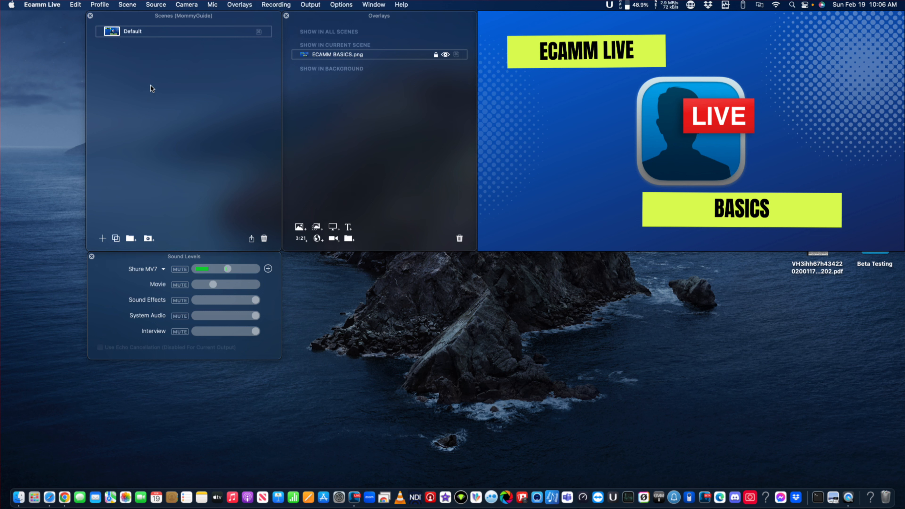
{"action": "left_click", "coordinate": [103, 238]}
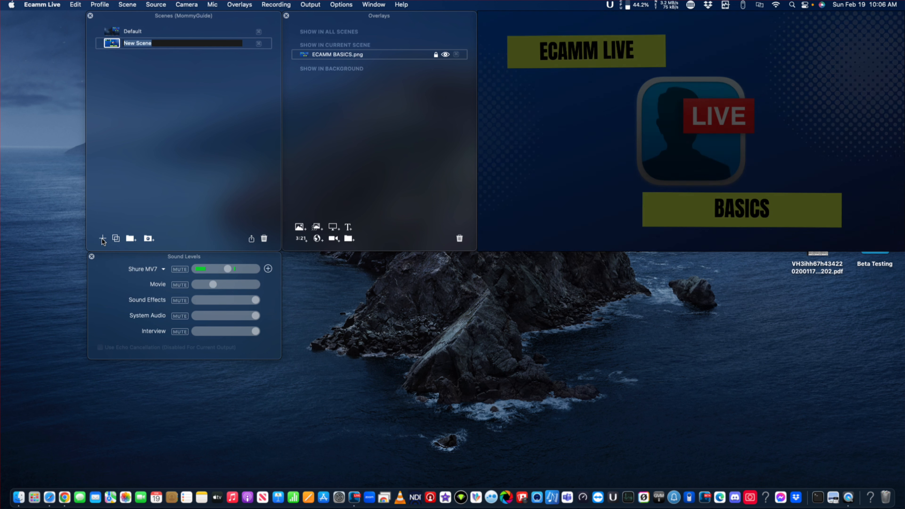
{"action": "type", "text": "M"}
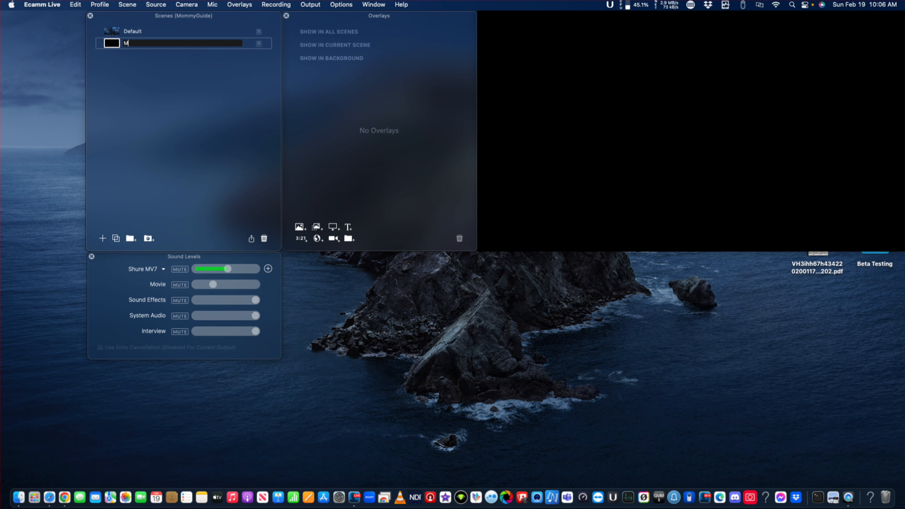
{"action": "type", "text": "ain Cam"}
{"action": "key", "text": "Return"}
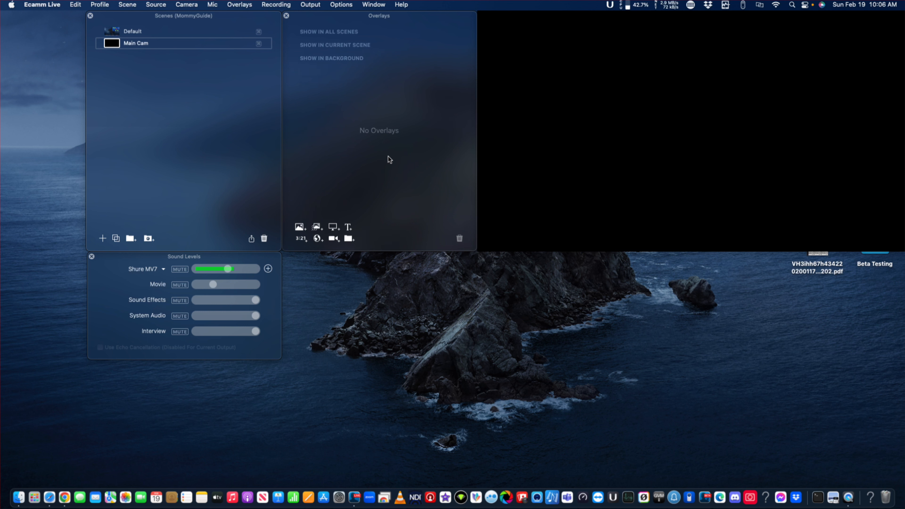
- Add a camera overlay to the Main Cam scene and set its video source to Camera A
{"action": "left_click", "coordinate": [334, 238]}
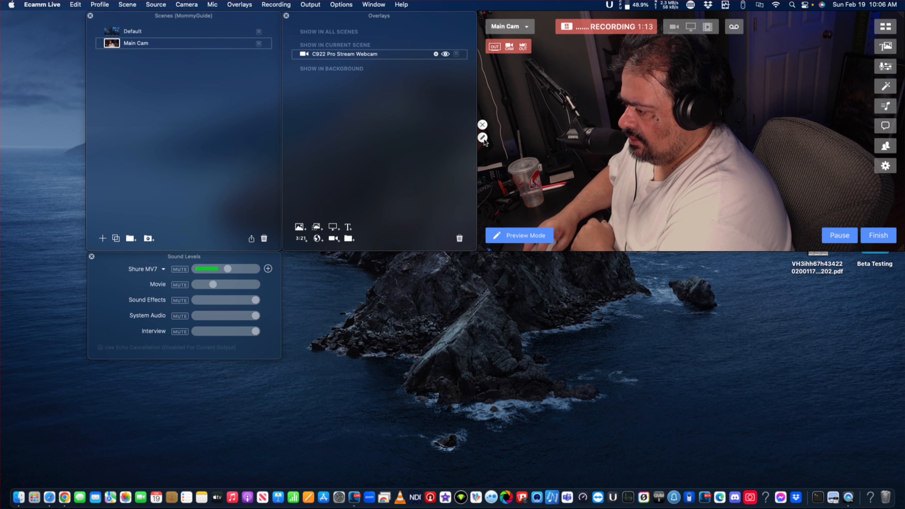
{"action": "left_click", "coordinate": [483, 138]}
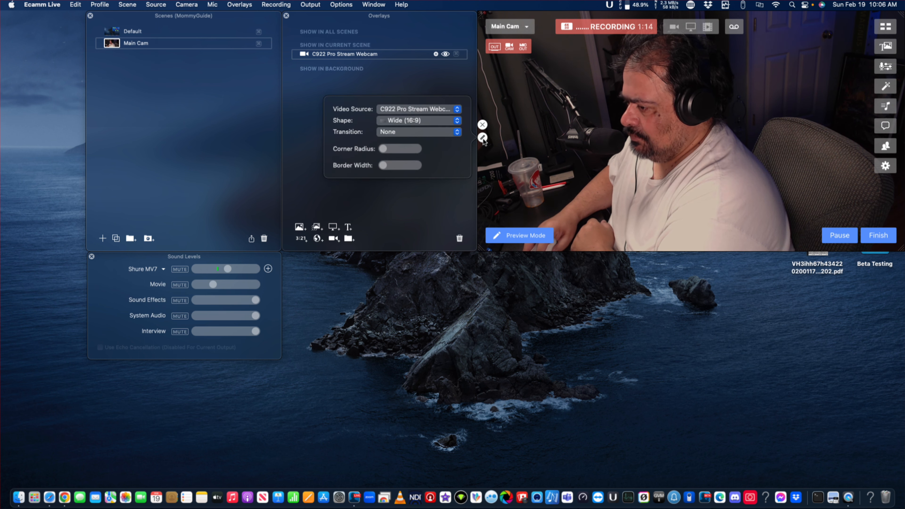
{"action": "left_click", "coordinate": [458, 109]}
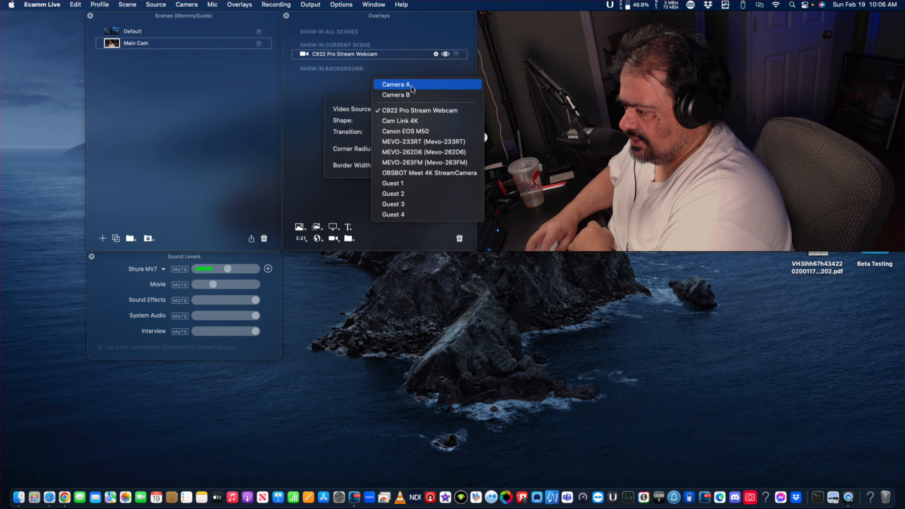
{"action": "left_click", "coordinate": [412, 86]}
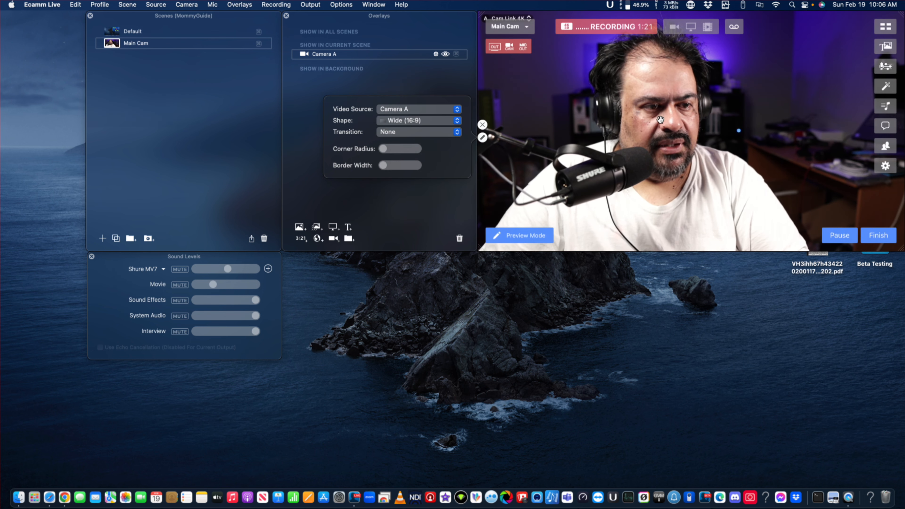
{"action": "left_click", "coordinate": [697, 122]}
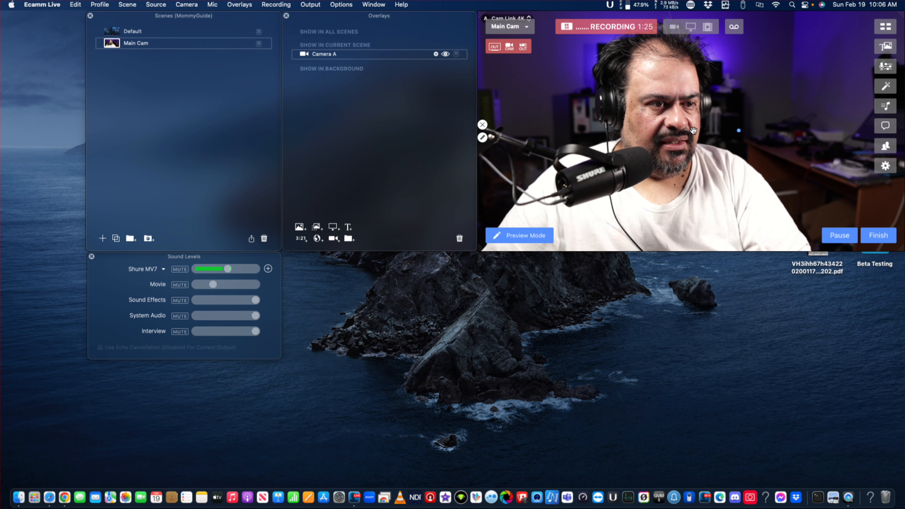
- Shrink the Camera A overlay to about three quarters of the frame width and centre it in the scene
{"action": "left_click_drag", "start_coordinate": [625, 117], "coordinate": [673, 190]}
{"action": "left_click_drag", "start_coordinate": [541, 85], "coordinate": [660, 152]}
{"action": "left_click_drag", "start_coordinate": [768, 205], "coordinate": [669, 119]}
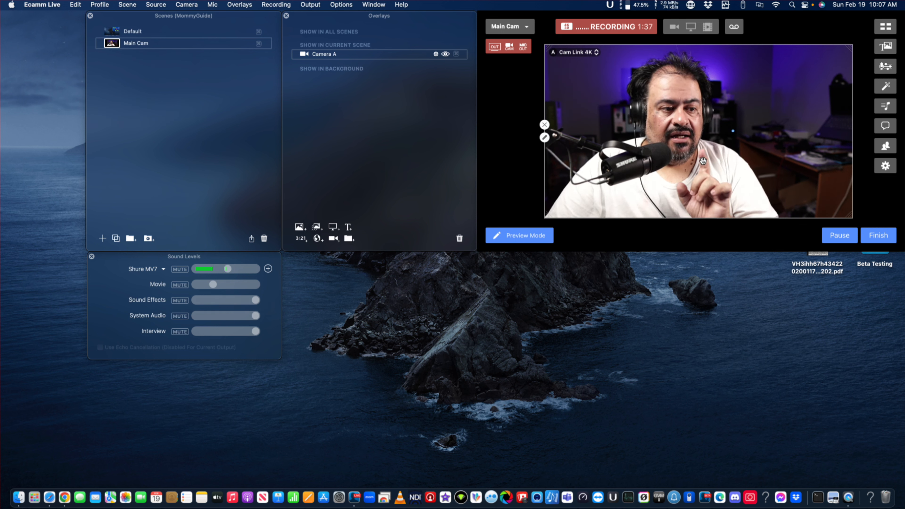
{"action": "left_click_drag", "start_coordinate": [701, 162], "coordinate": [692, 161]}
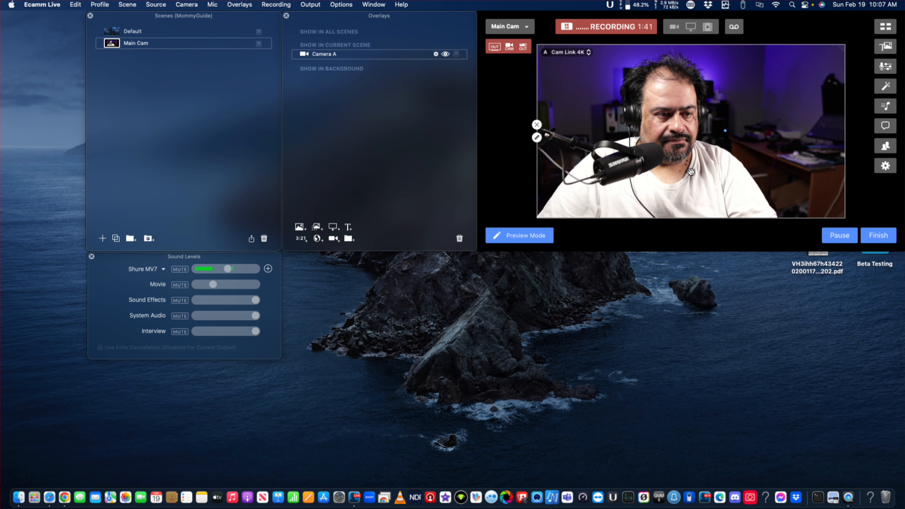
- Give the Camera A overlay slightly rounded corners and a thin purple border
{"action": "left_click", "coordinate": [537, 138]}
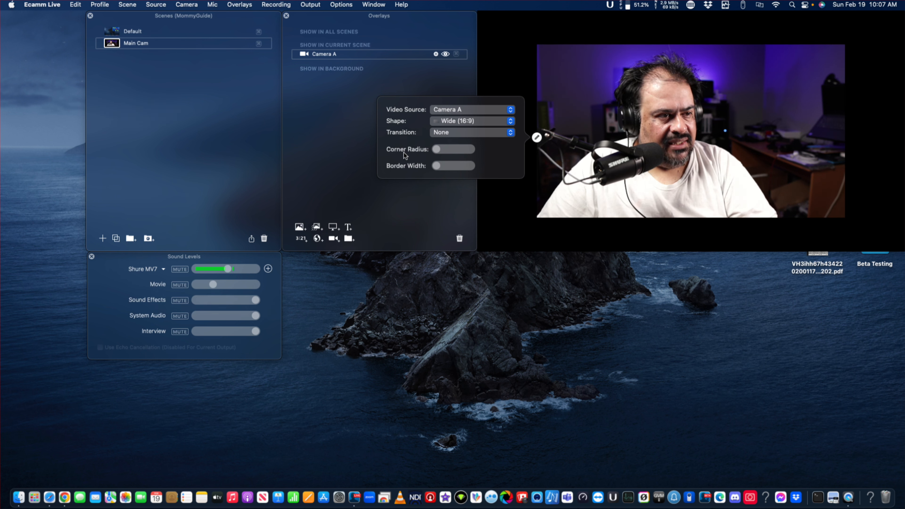
{"action": "left_click_drag", "start_coordinate": [435, 153], "coordinate": [445, 154]}
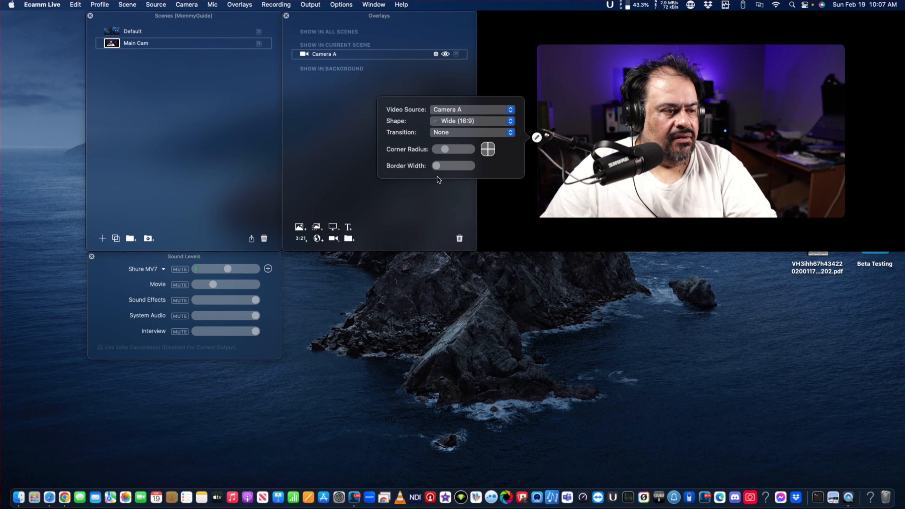
{"action": "left_click_drag", "start_coordinate": [436, 168], "coordinate": [440, 169]}
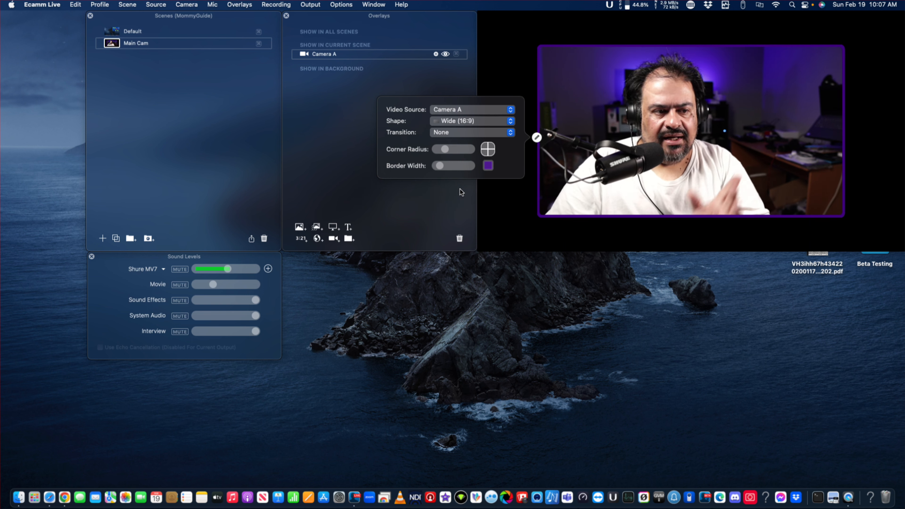
{"action": "left_click", "coordinate": [676, 134]}
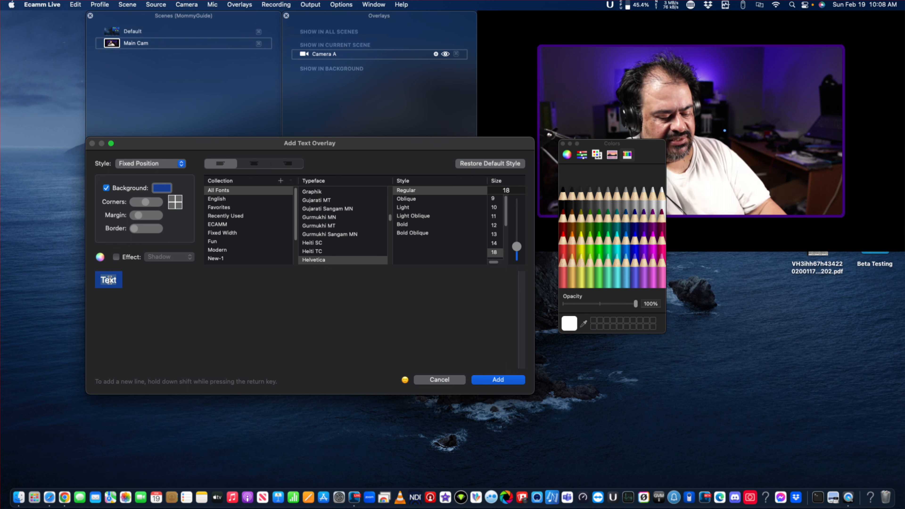
- Add a text overlay with the presenter's first name followed by " : BasicNAS" and place it at the lower edge of the camera frame
{"action": "type", "text": "Victor"}
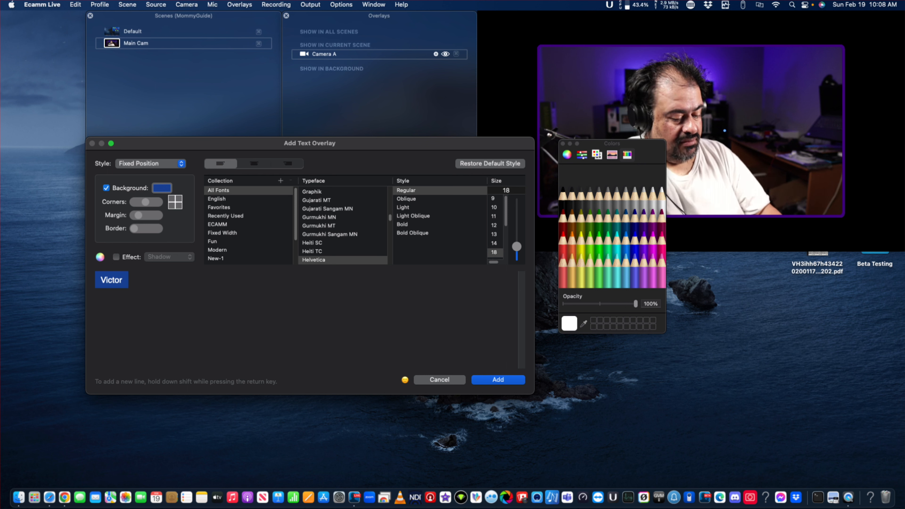
{"action": "type", "text": " : "}
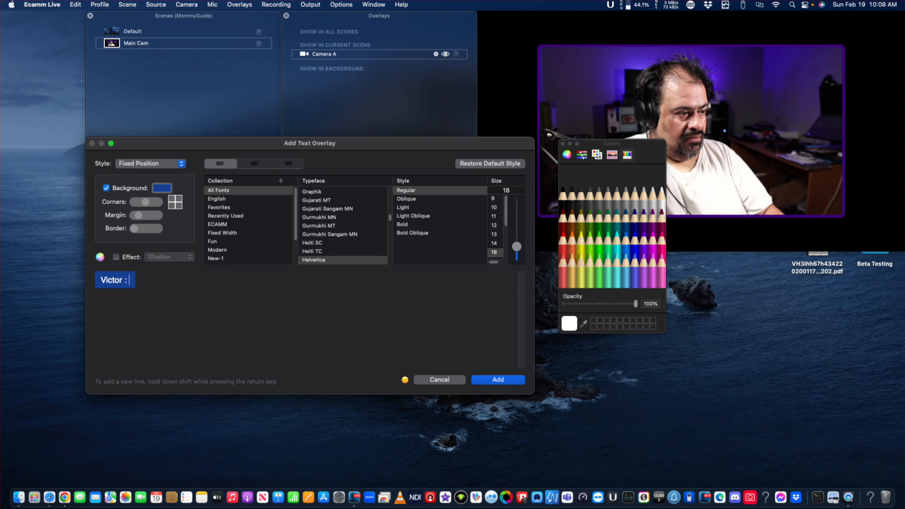
{"action": "type", "text": "Bas"}
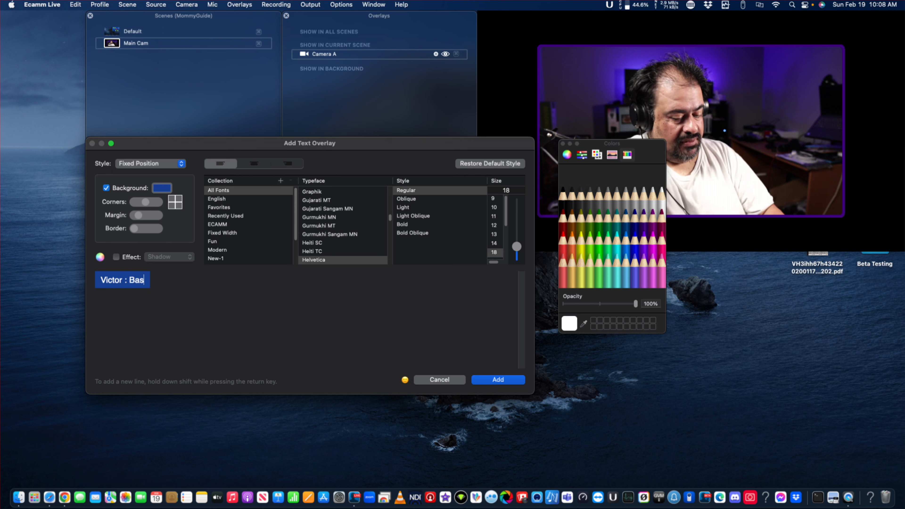
{"action": "type", "text": "icN"}
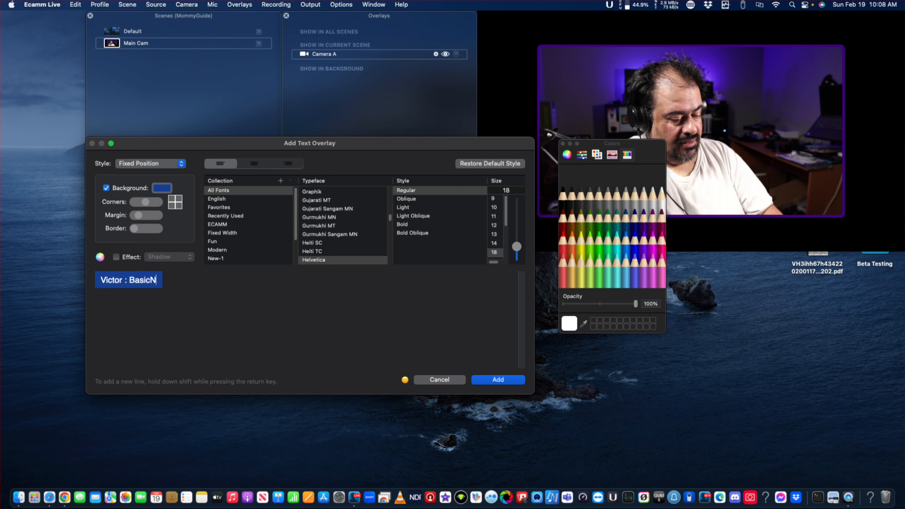
{"action": "type", "text": "AS"}
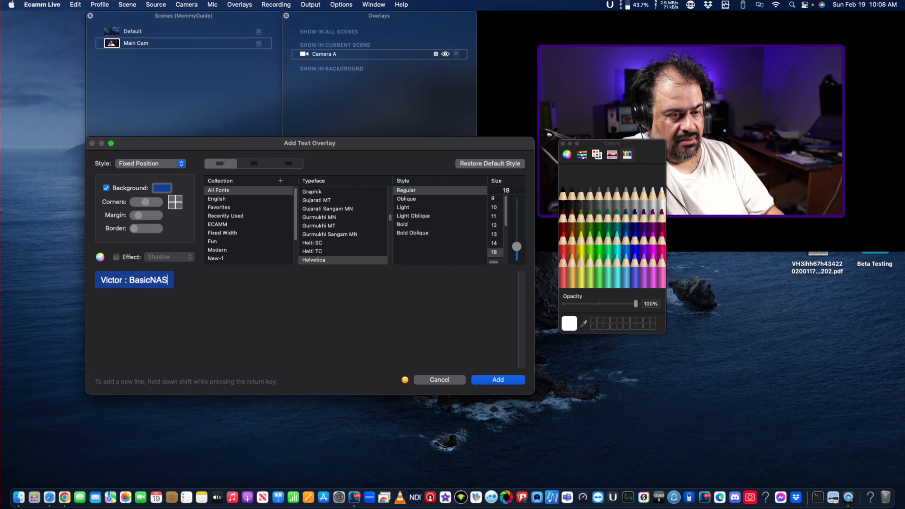
{"action": "key", "text": "Return"}
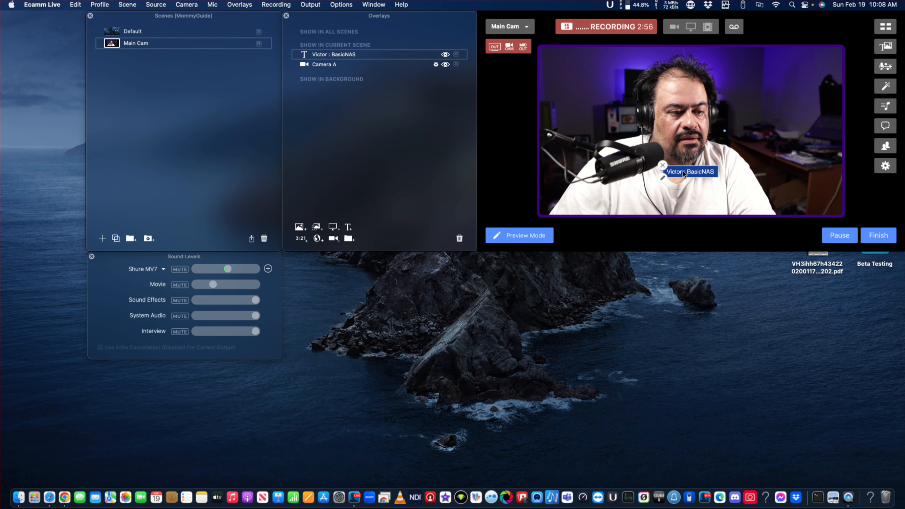
{"action": "left_click_drag", "start_coordinate": [701, 174], "coordinate": [700, 207]}
- Change the name label's background colour to Eggplant and save the text overlay
{"action": "double_click", "coordinate": [699, 207]}
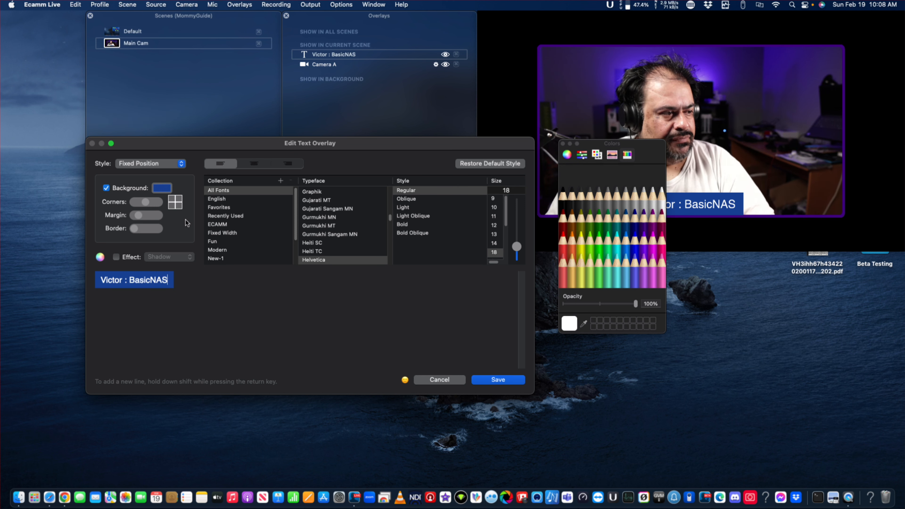
{"action": "left_click", "coordinate": [161, 190]}
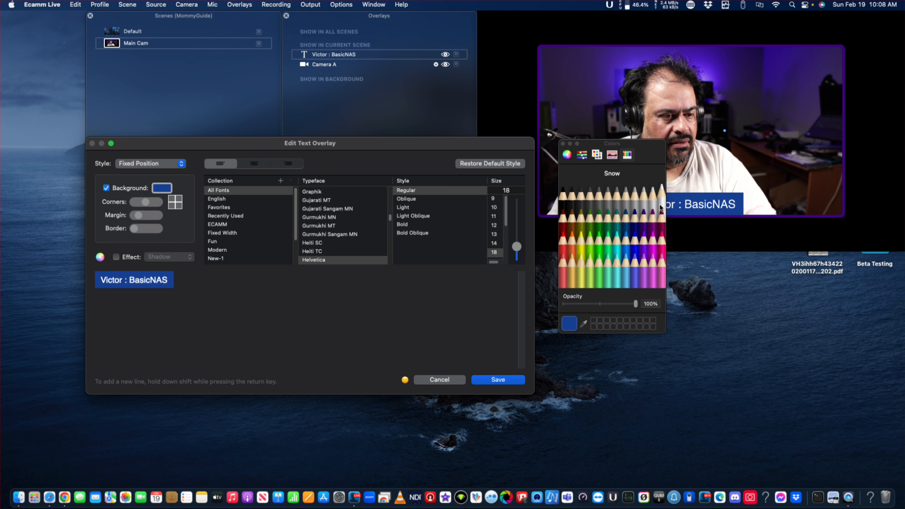
{"action": "left_click", "coordinate": [643, 223]}
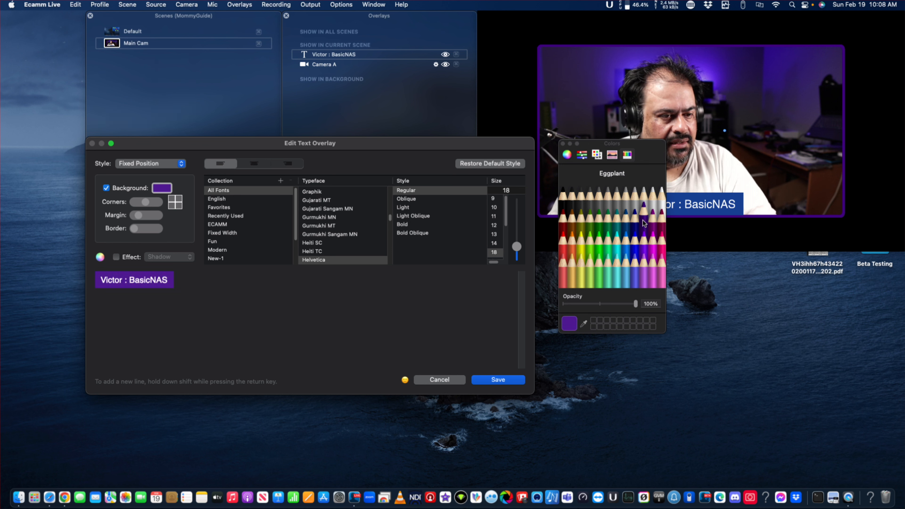
{"action": "left_click", "coordinate": [494, 381]}
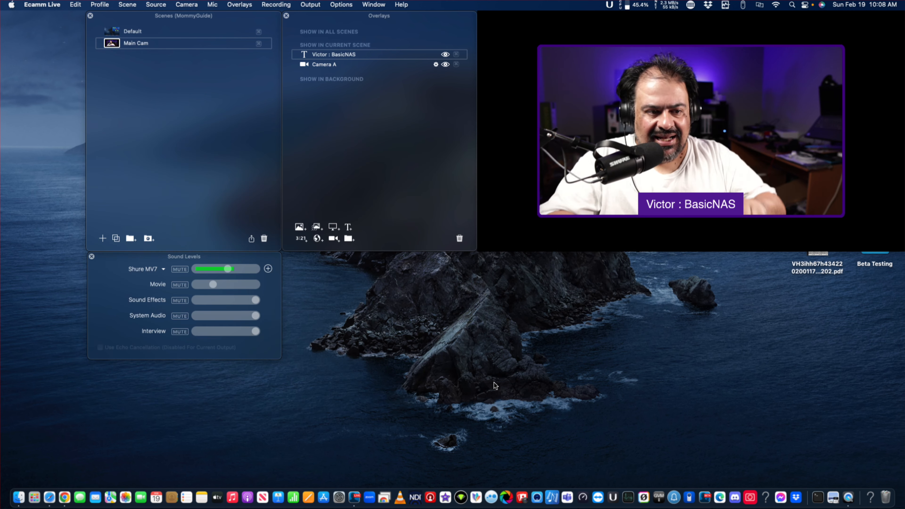
- Round only the top corners of the name label and colour the word BasicNAS Tangerine
{"action": "mouse_move", "coordinate": [718, 202]}
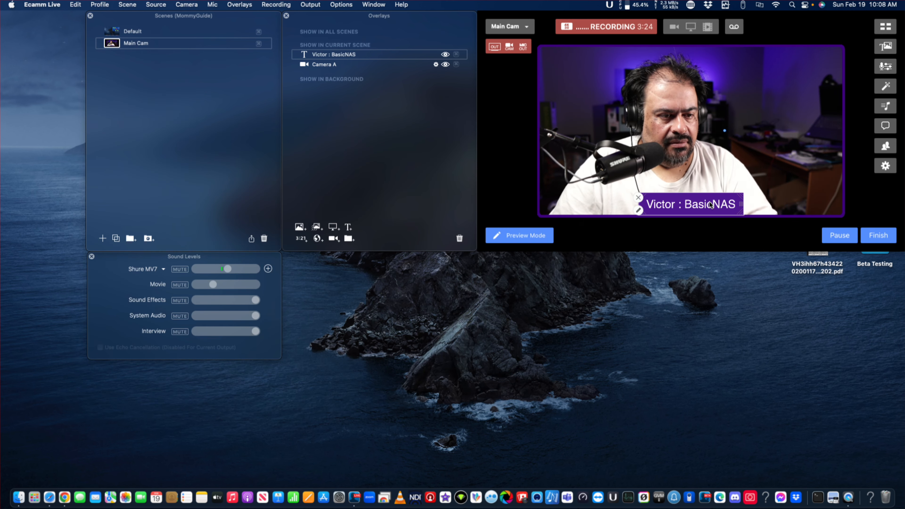
{"action": "left_click", "coordinate": [638, 210]}
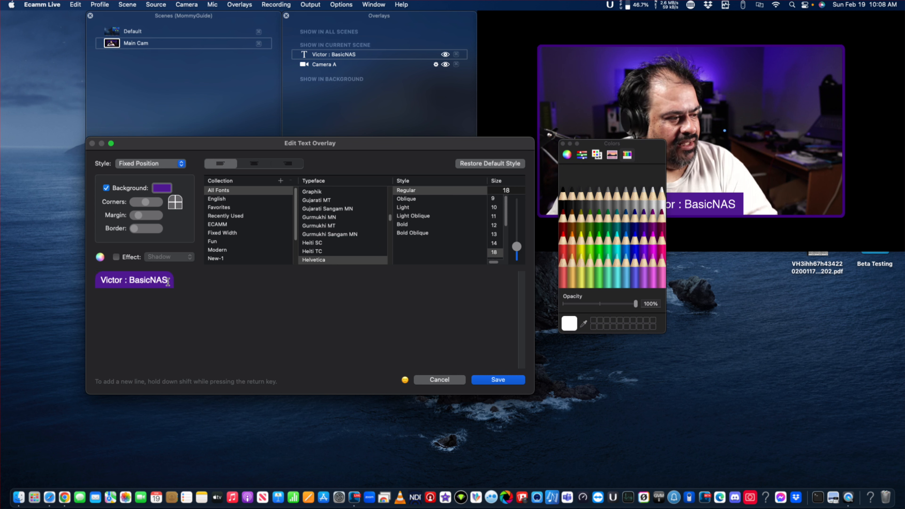
{"action": "left_click_drag", "start_coordinate": [158, 281], "coordinate": [131, 280]}
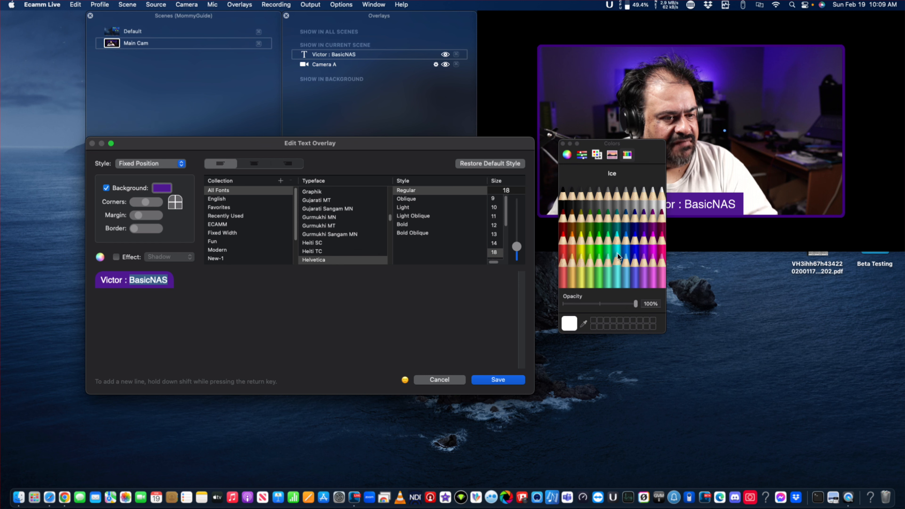
{"action": "left_click", "coordinate": [565, 243]}
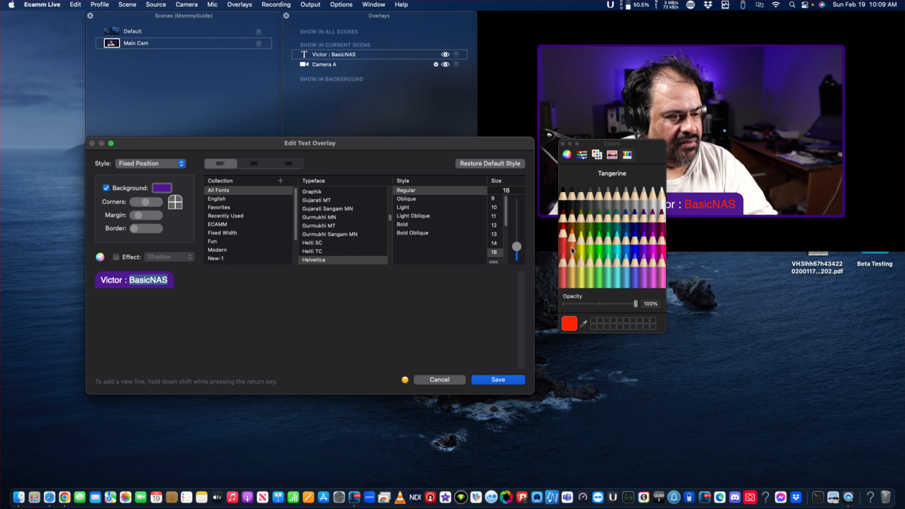
{"action": "left_click", "coordinate": [571, 247]}
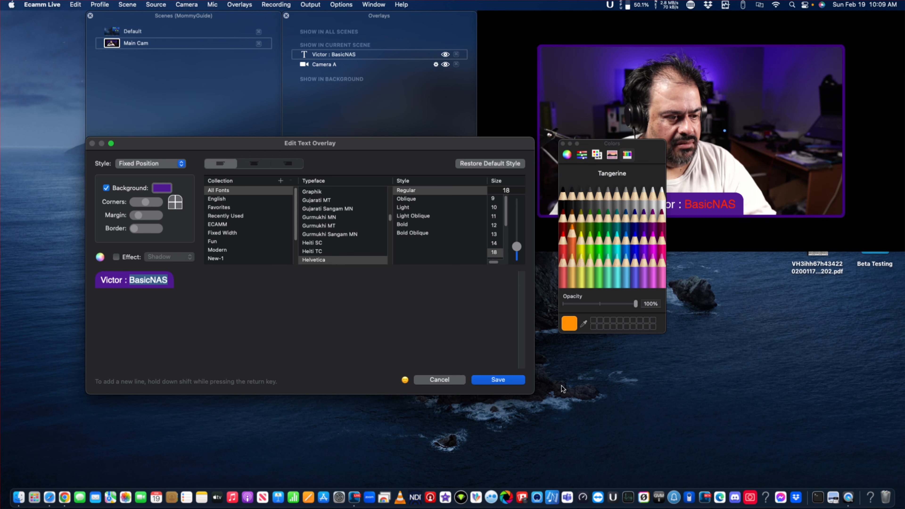
{"action": "left_click", "coordinate": [501, 380]}
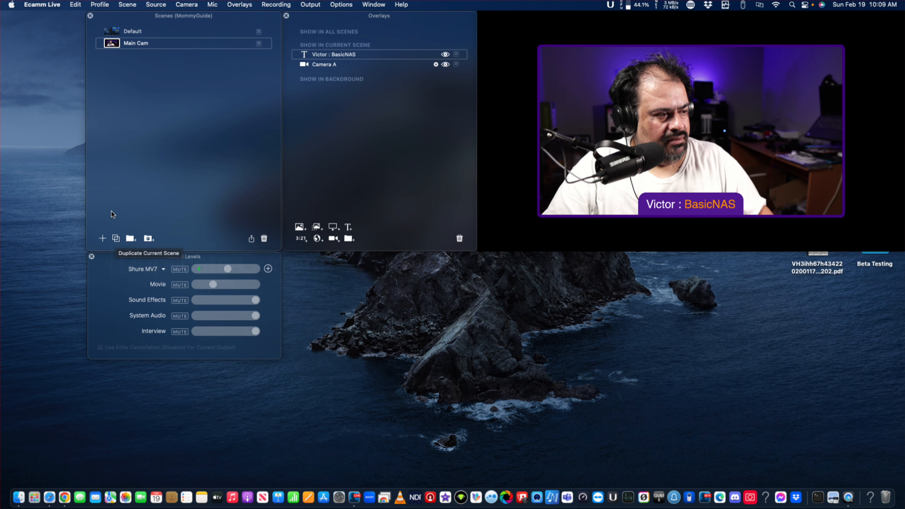
- Duplicate the Main Cam scene and name the copy Guest
{"action": "left_click", "coordinate": [116, 239]}
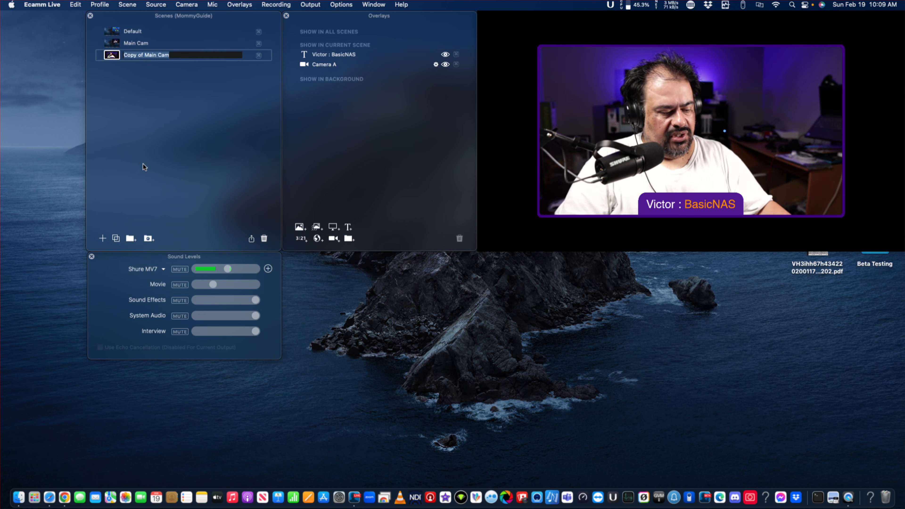
{"action": "type", "text": "Gu"}
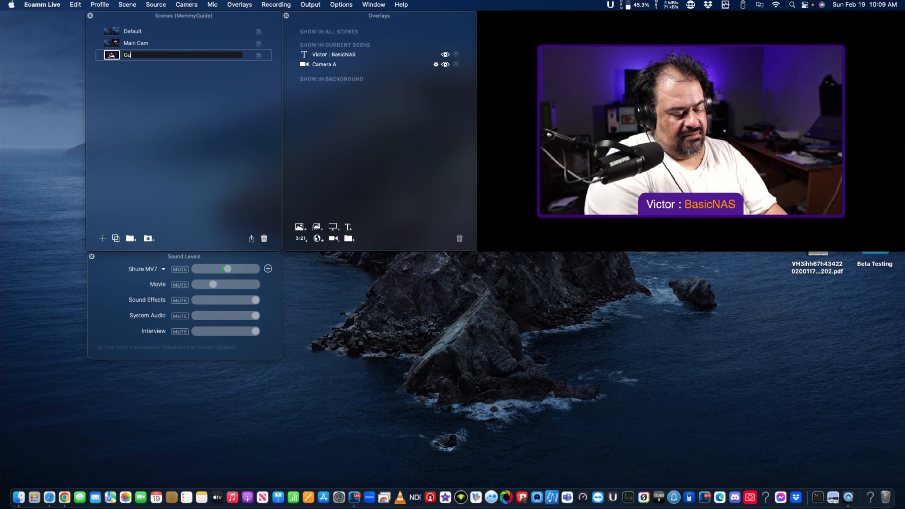
{"action": "type", "text": "est"}
{"action": "key", "text": "Return"}
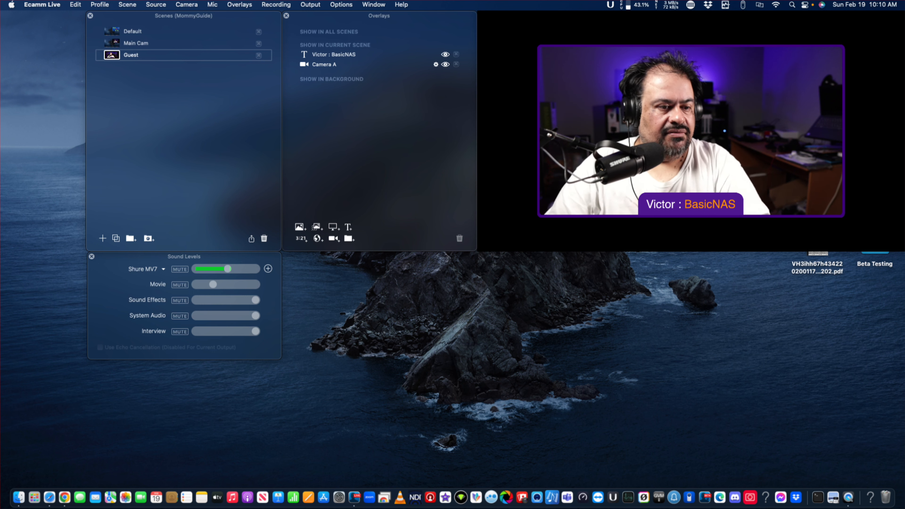
{"action": "mouse_move", "coordinate": [553, 39]}
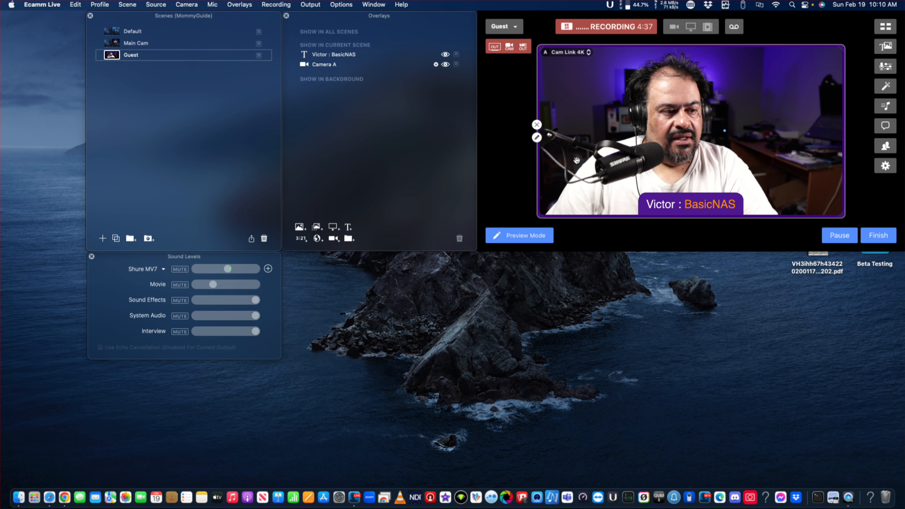
- Change the video source of the Guest scene's camera overlay from Camera A to Guest 1
{"action": "left_click", "coordinate": [537, 137]}
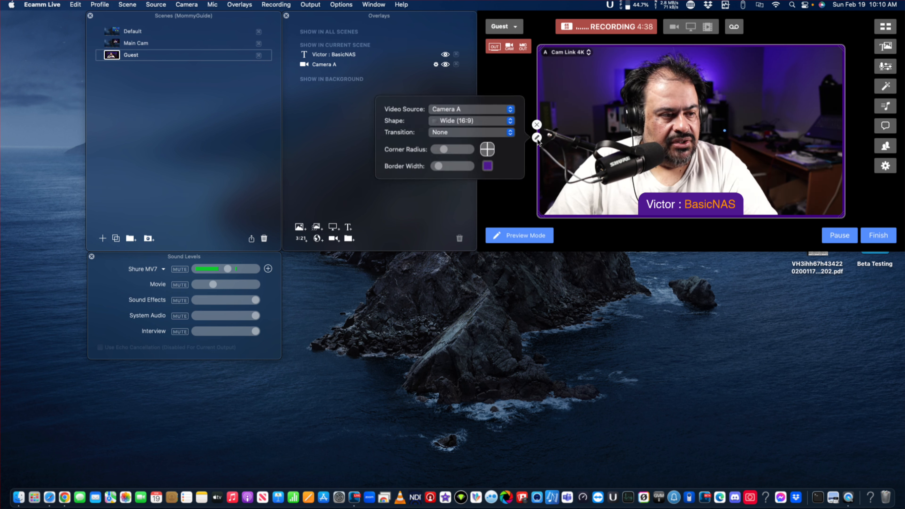
{"action": "left_click", "coordinate": [511, 112]}
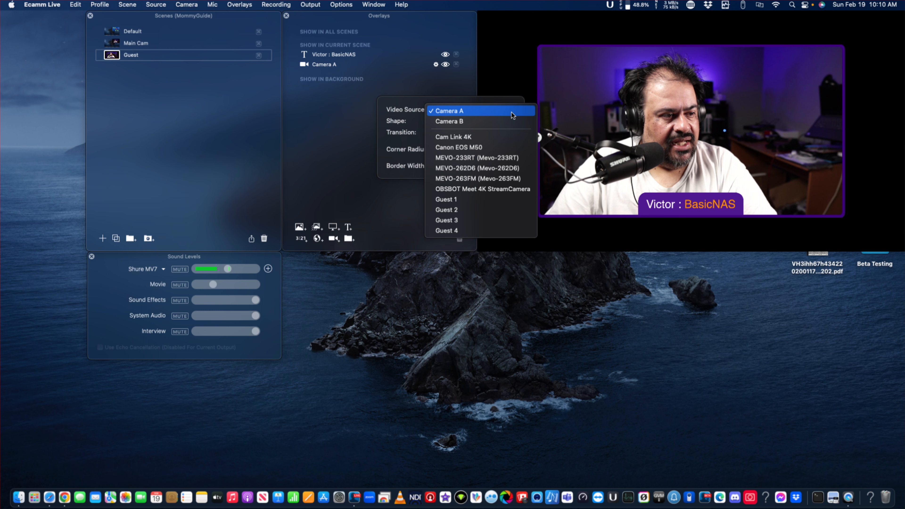
{"action": "left_click", "coordinate": [445, 200]}
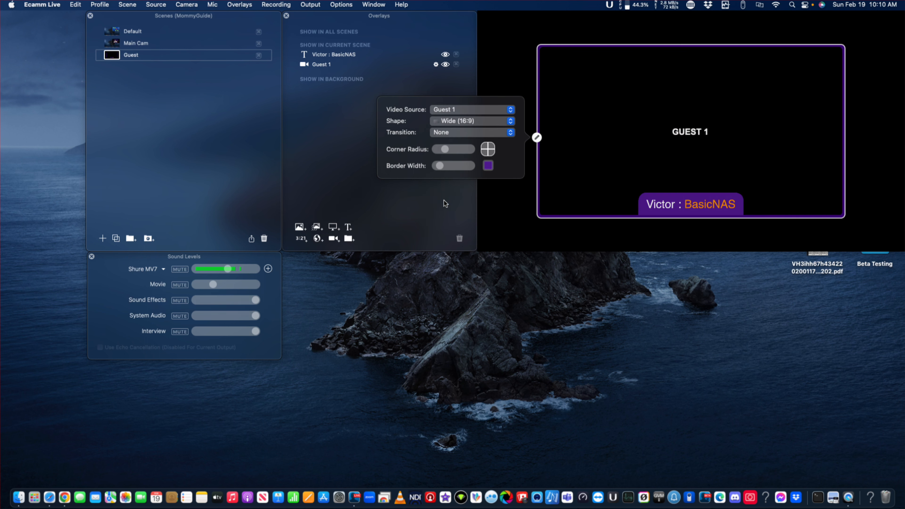
{"action": "left_click", "coordinate": [537, 139]}
- Replace the presenter's first name in the Guest scene's label with the guest's first name, colour it Snow, and save the overlay
{"action": "double_click", "coordinate": [663, 205]}
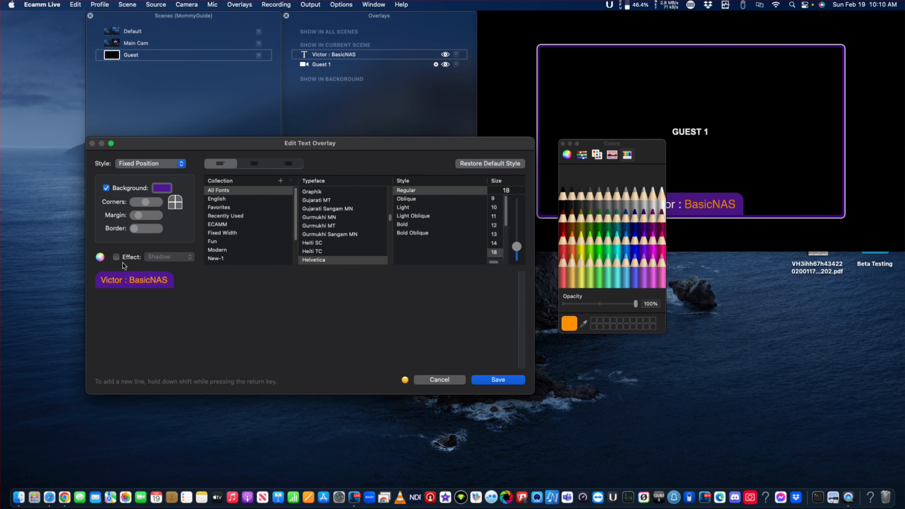
{"action": "double_click", "coordinate": [111, 280]}
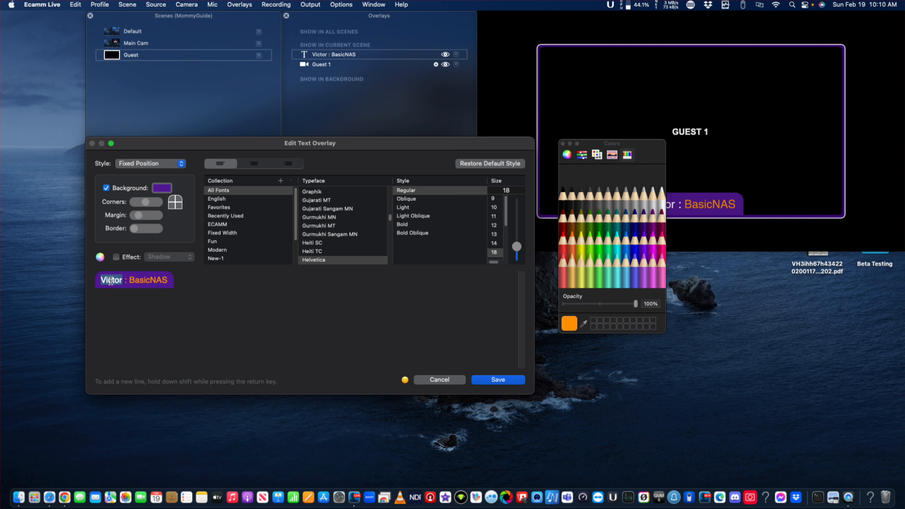
{"action": "type", "text": "John"}
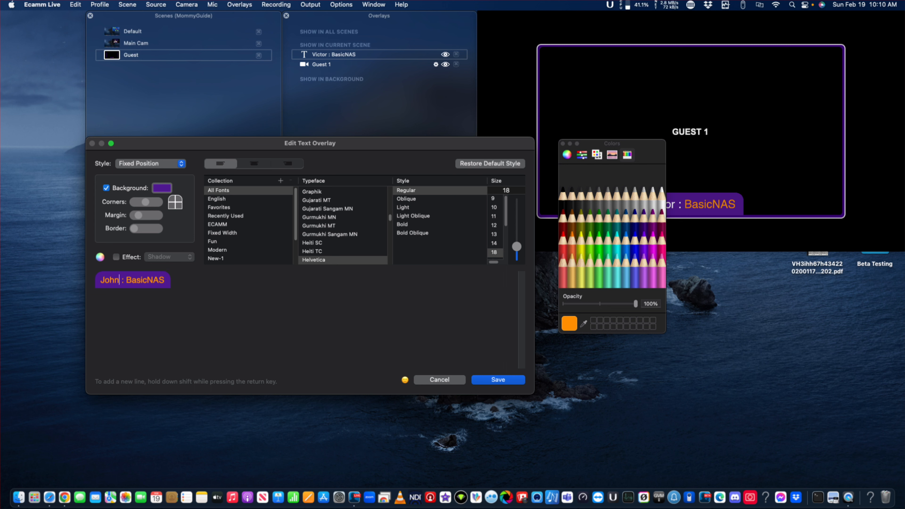
{"action": "left_click_drag", "start_coordinate": [119, 282], "coordinate": [108, 281]}
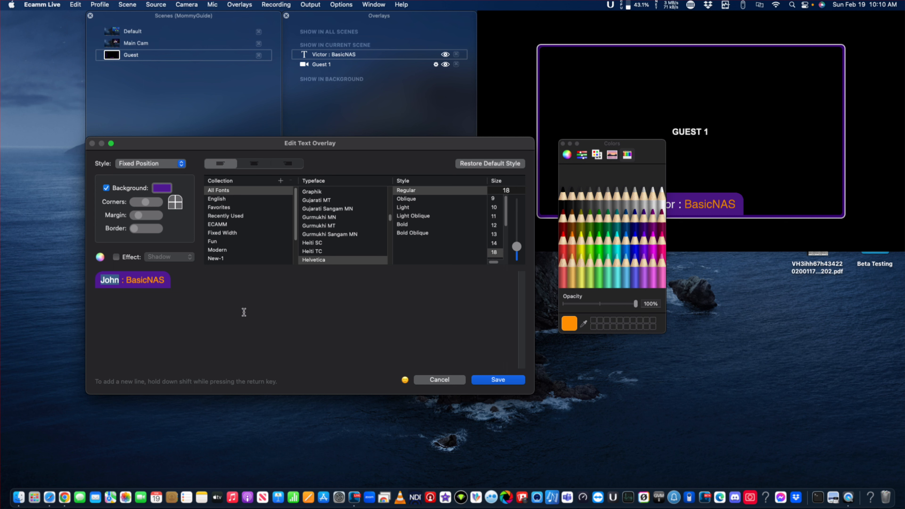
{"action": "left_click", "coordinate": [662, 202]}
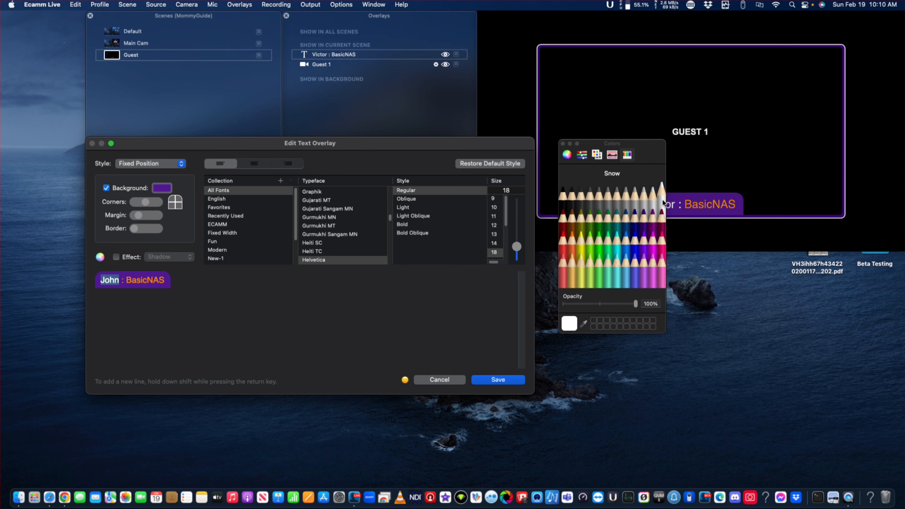
{"action": "left_click", "coordinate": [498, 379]}
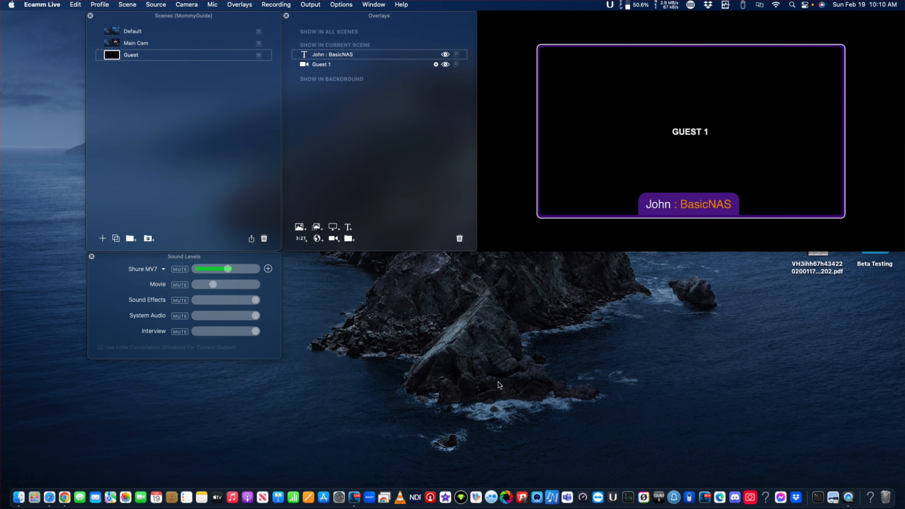
- Replace BasicNAS in the guest's name label with "Cook With" followed by the guest's first name, and save the overlay
{"action": "mouse_move", "coordinate": [707, 204]}
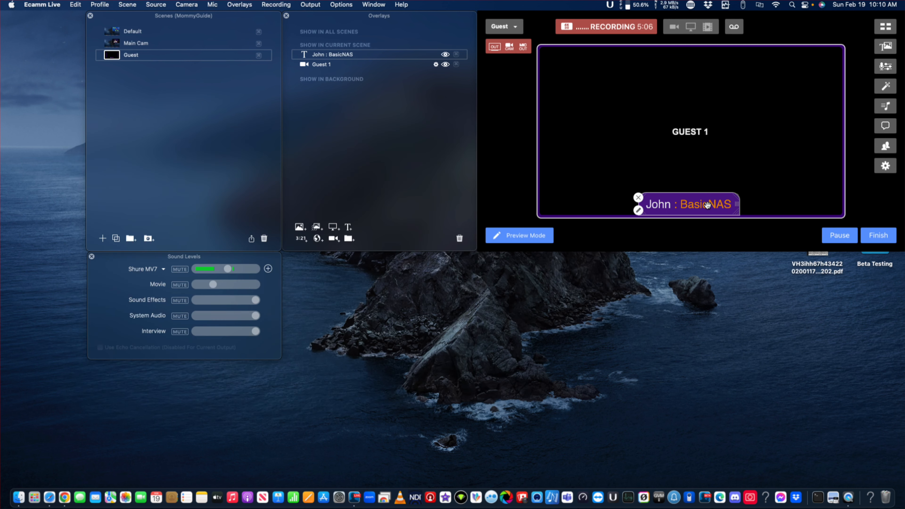
{"action": "double_click", "coordinate": [708, 205]}
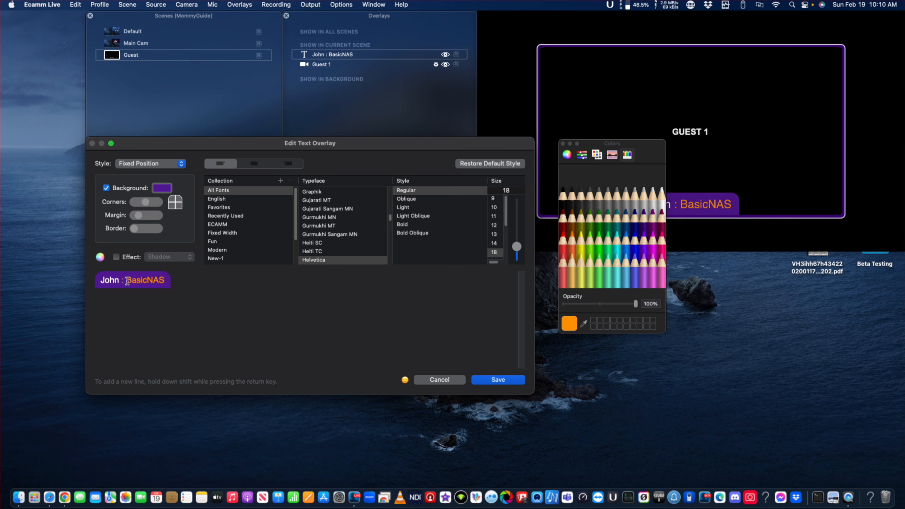
{"action": "left_click_drag", "start_coordinate": [129, 280], "coordinate": [166, 281]}
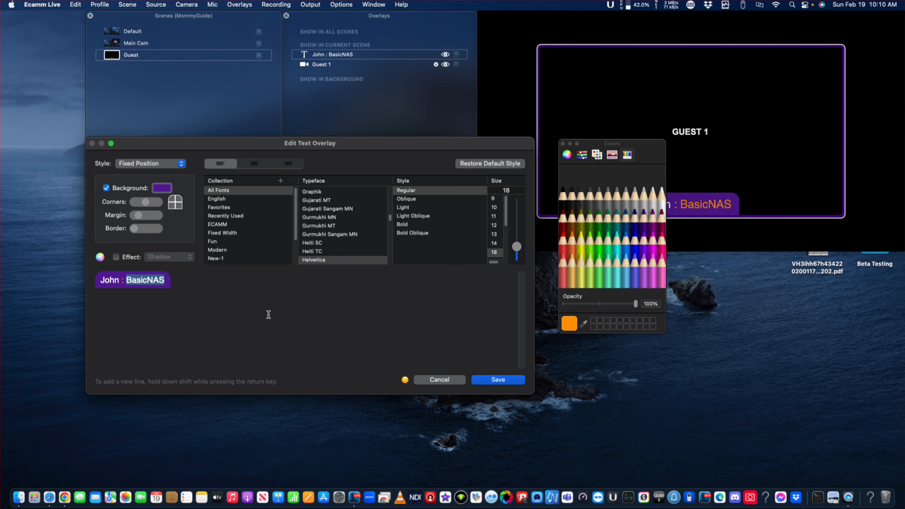
{"action": "type", "text": "Cook With John"}
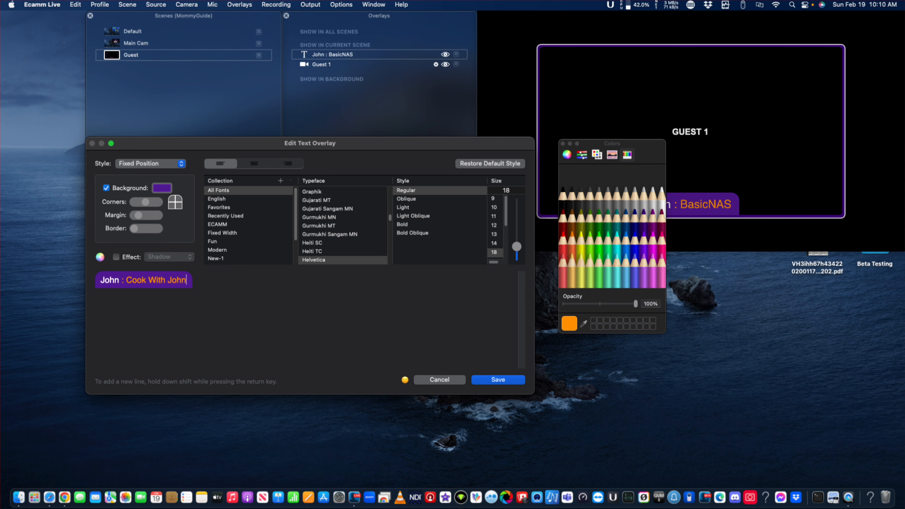
{"action": "key", "text": "Return"}
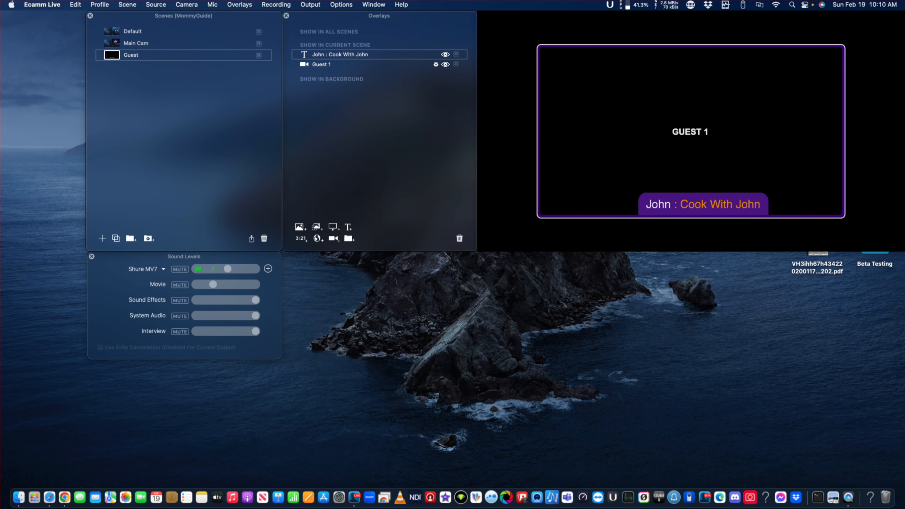
- Recentre the guest's name label along the lower edge of the video frame, and switch to the Main Cam scene
{"action": "mouse_move", "coordinate": [713, 204]}
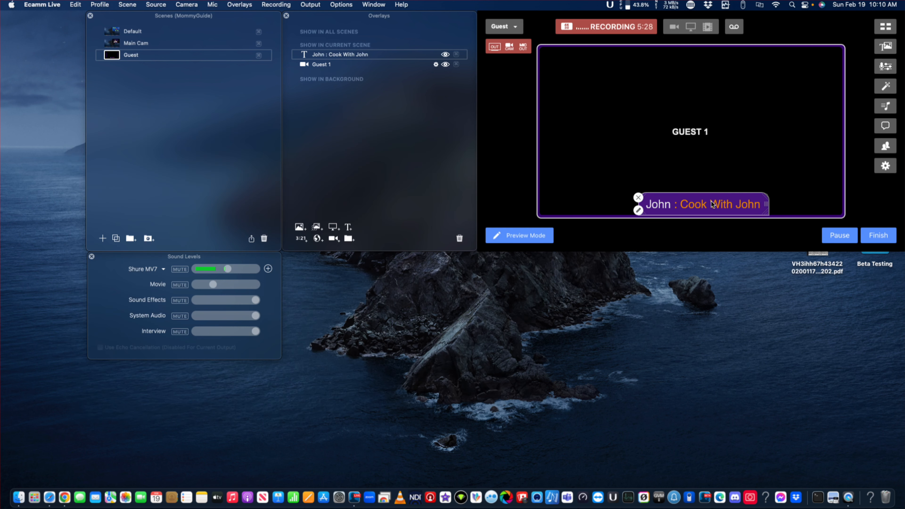
{"action": "left_click_drag", "start_coordinate": [712, 204], "coordinate": [699, 203]}
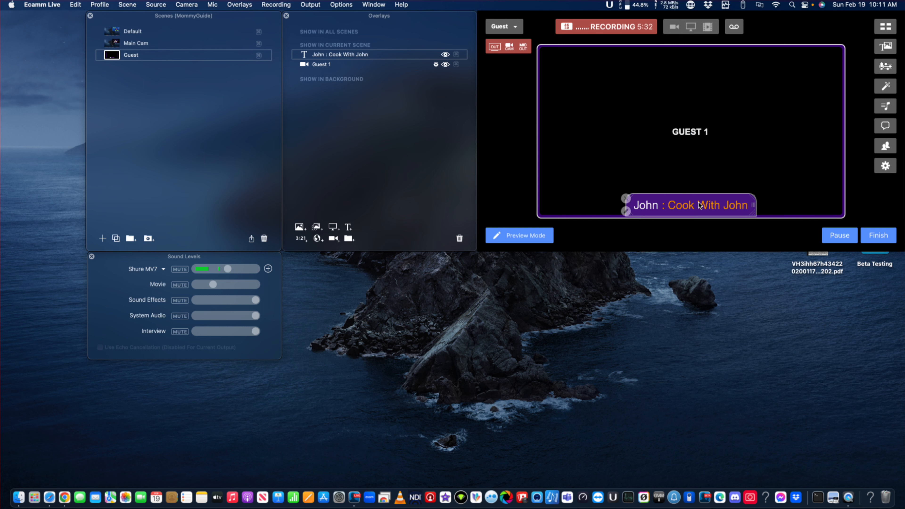
{"action": "left_click", "coordinate": [629, 313]}
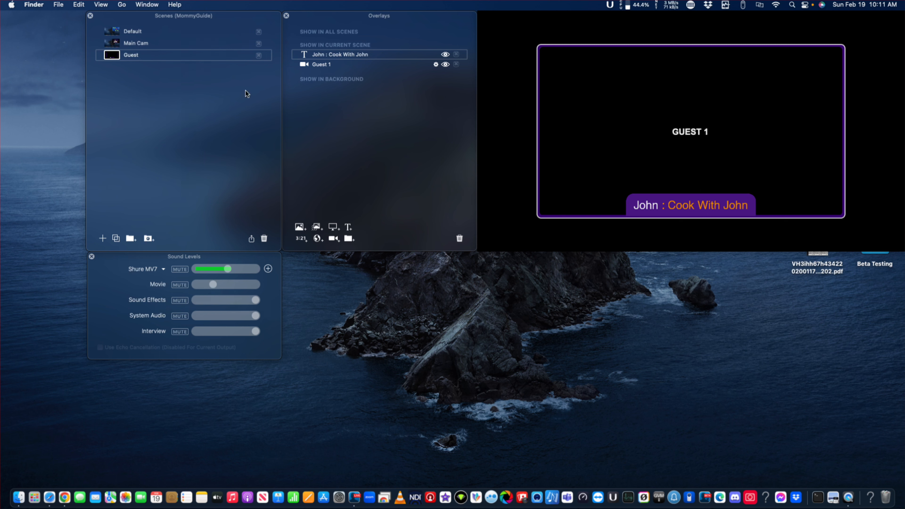
{"action": "left_click", "coordinate": [111, 44]}
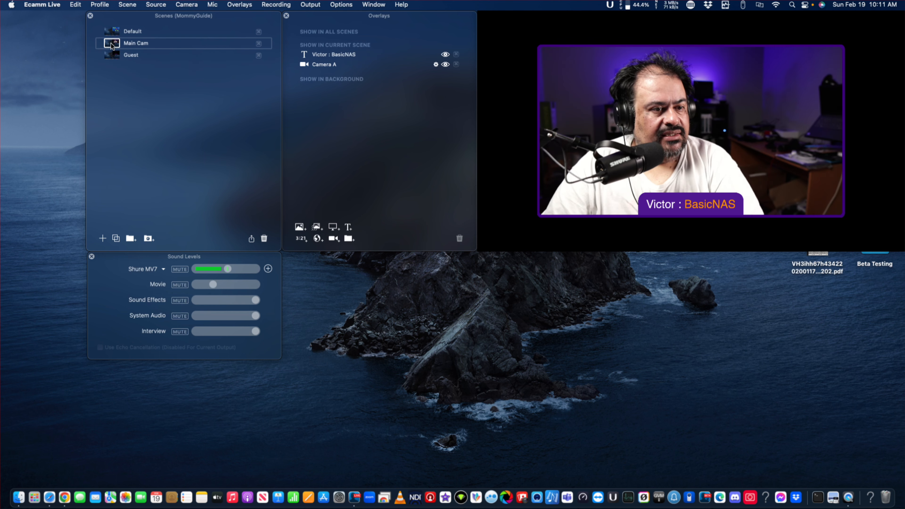